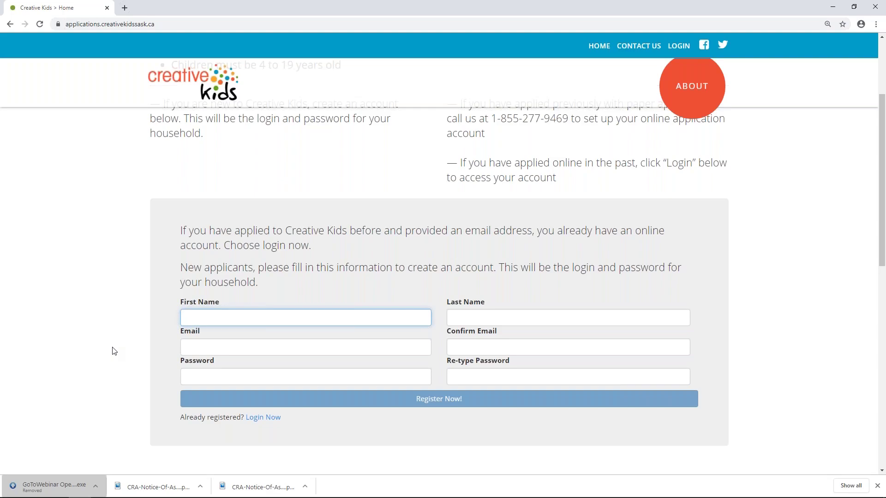
# Switch the home page's account area to Login Now for an existing household account
pyautogui.click(263, 417)
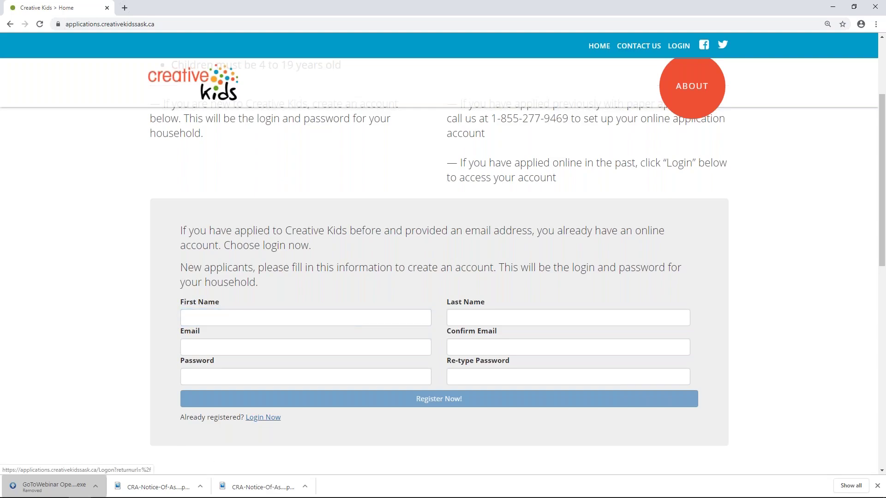
# Log in to the household account with its saved email and password
pyautogui.click(229, 291)
pyautogui.write('*******')
pyautogui.click(338, 322)
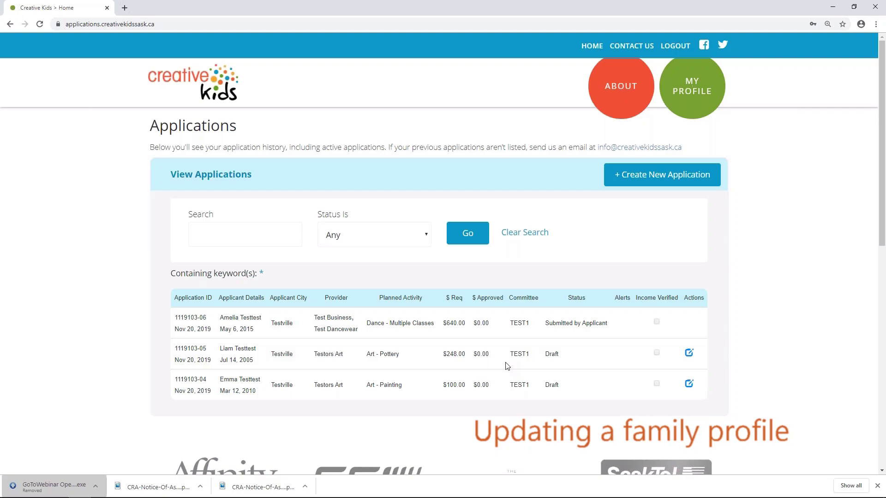
# Open My Profile and scroll through the family, parent and child details
pyautogui.click(678, 109)
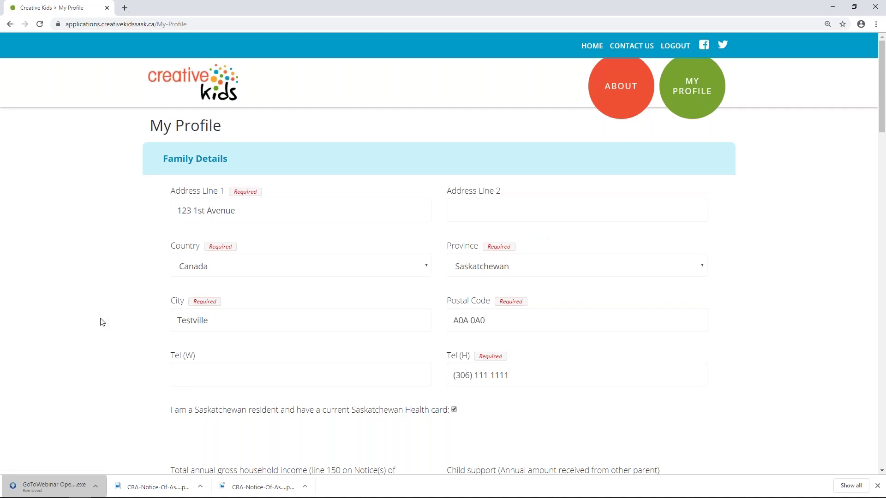
pyautogui.scroll(-15, 100, 320)
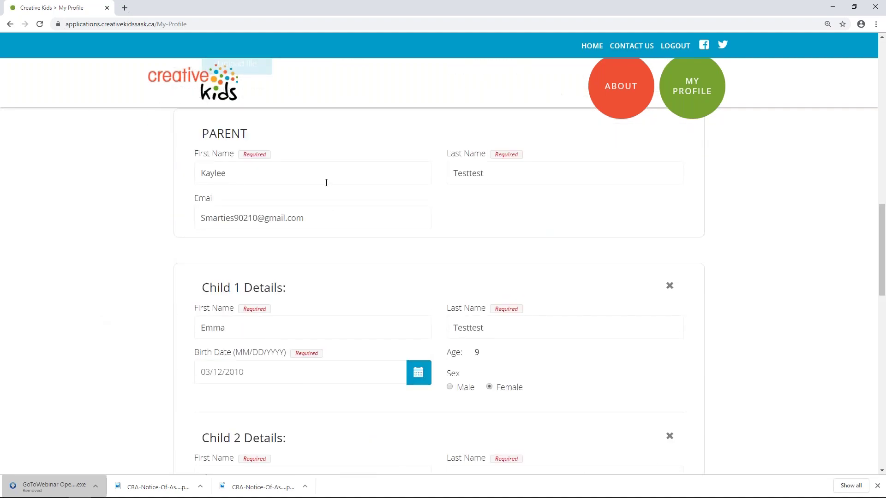
pyautogui.scroll(5, 89, 267)
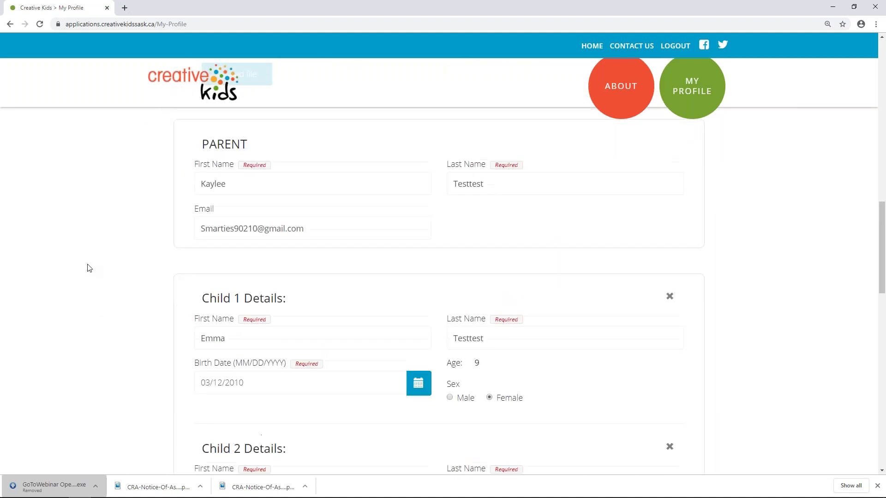
pyautogui.scroll(10, 89, 268)
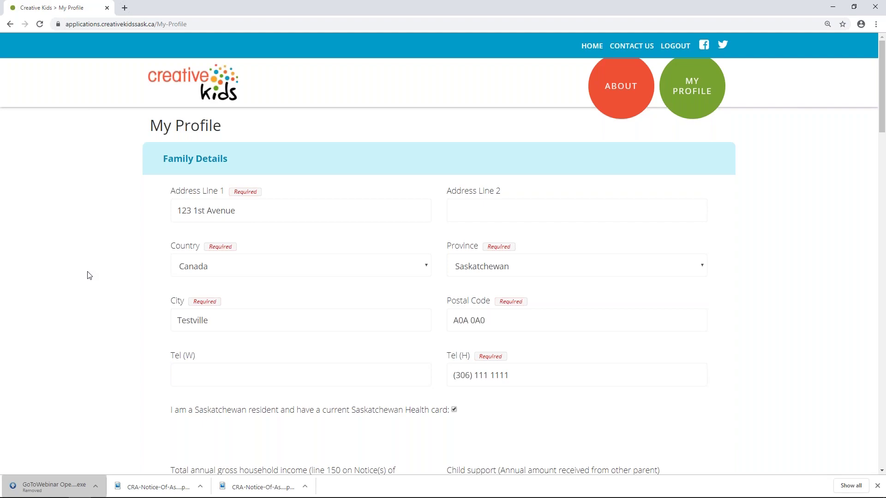
pyautogui.moveTo(540, 374); pyautogui.dragTo(455, 376)
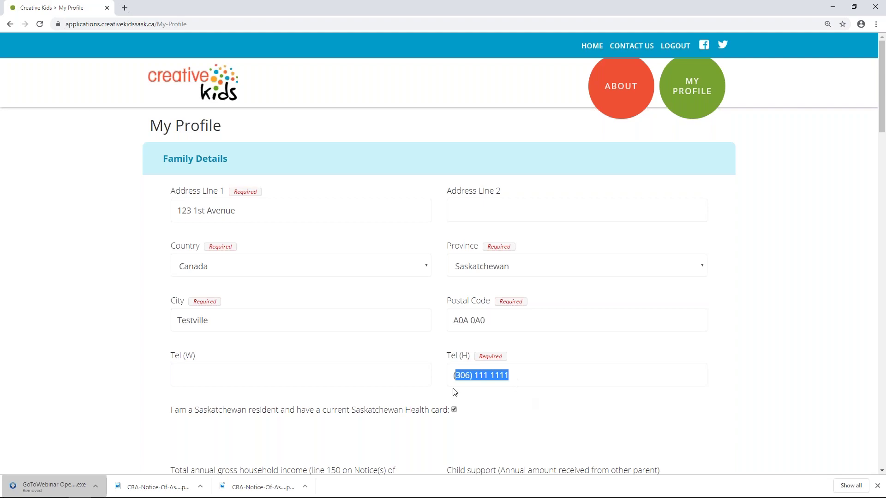
pyautogui.scroll(-3, 144, 361)
pyautogui.scroll(-3, 144, 361)
pyautogui.scroll(2, 144, 361)
pyautogui.scroll(-1, 145, 360)
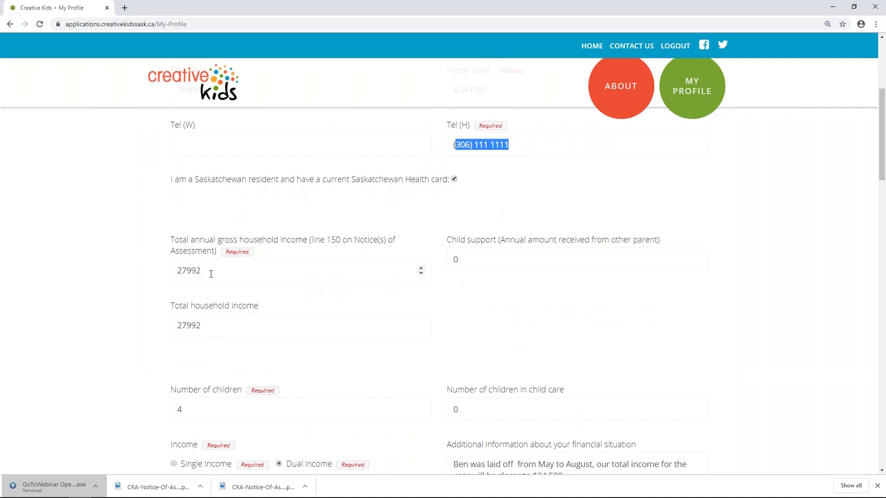
pyautogui.doubleClick(456, 259)
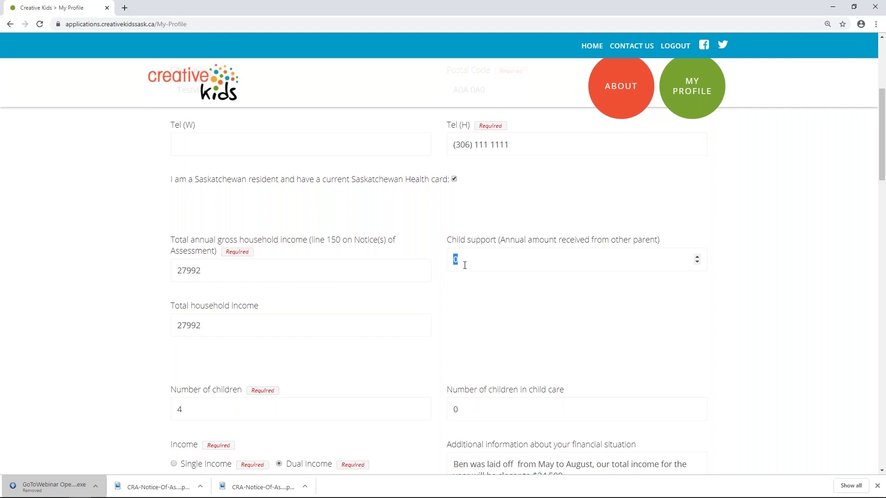
pyautogui.write('3000')
pyautogui.doubleClick(485, 259)
pyautogui.write('0')
pyautogui.scroll(-3, 119, 286)
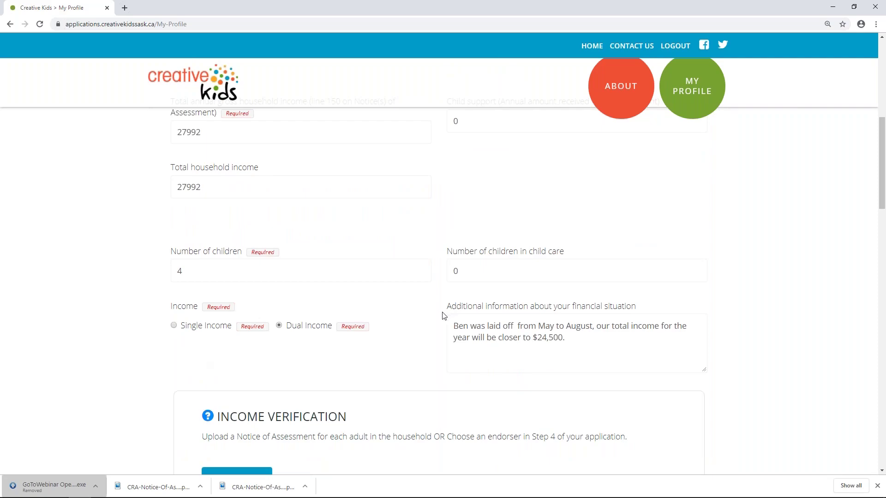
pyautogui.click(569, 336)
pyautogui.scroll(6, 442, 331)
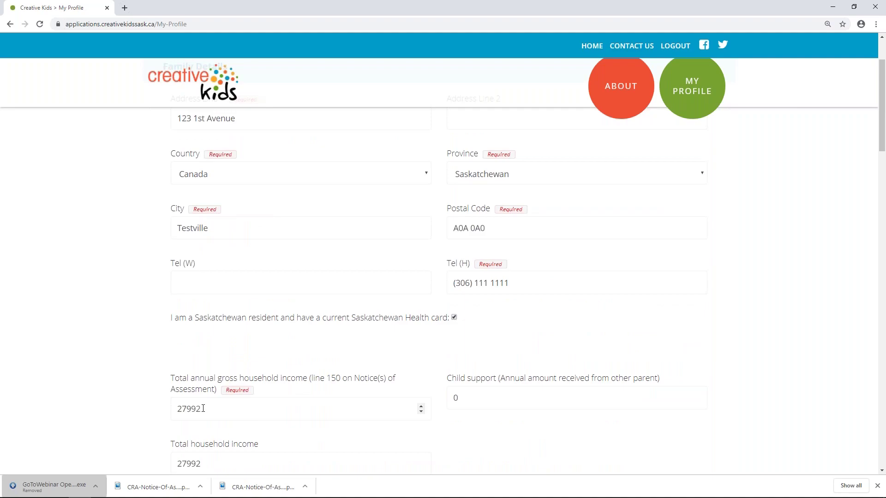
pyautogui.scroll(-8, 204, 408)
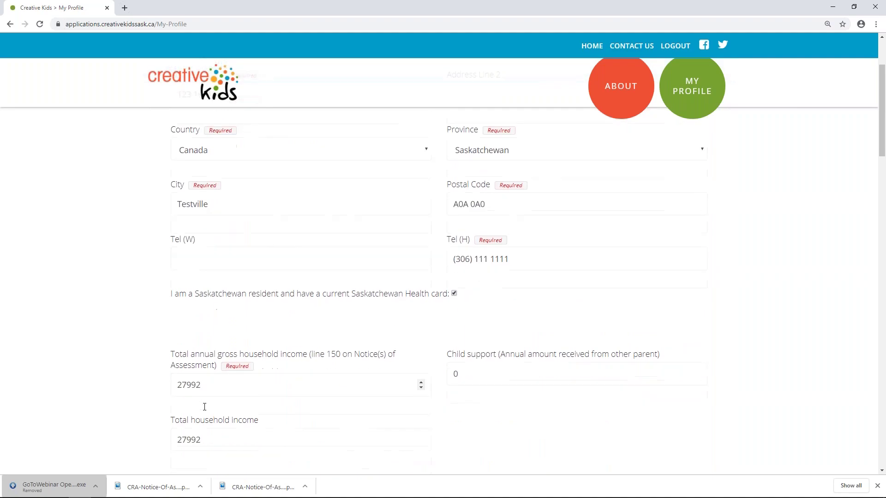
pyautogui.click(477, 255)
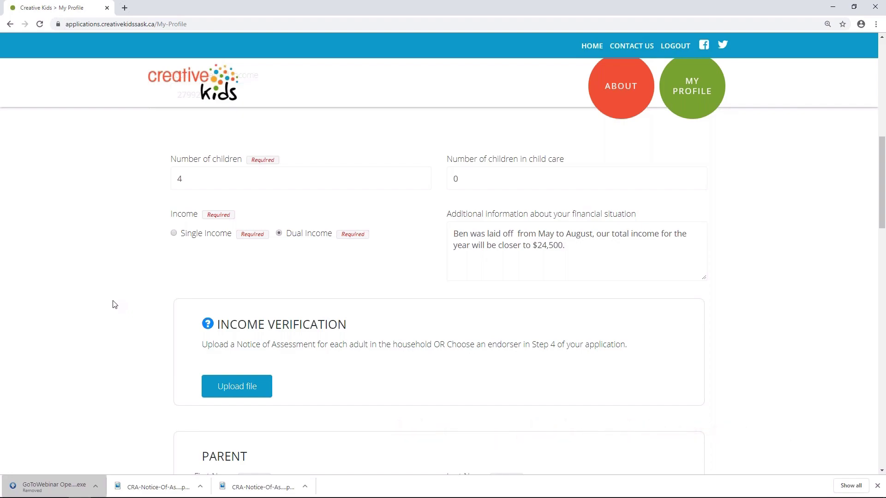
# Upload both adults' CRA-Notice-Of-Assessment files from the Desktop as income verification
pyautogui.click(241, 388)
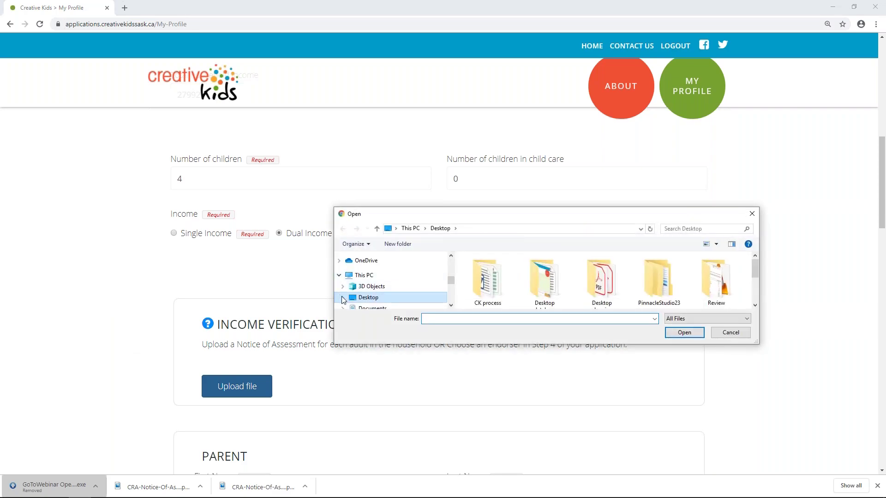
pyautogui.click(494, 278)
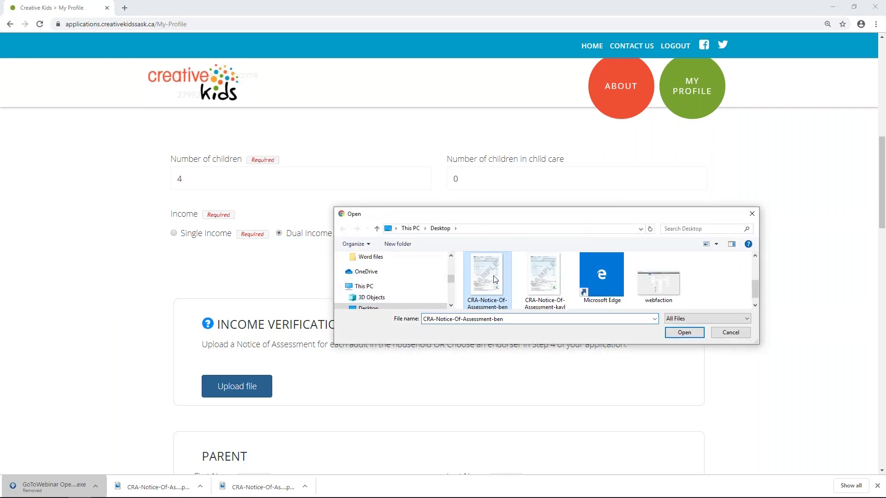
pyautogui.click(684, 333)
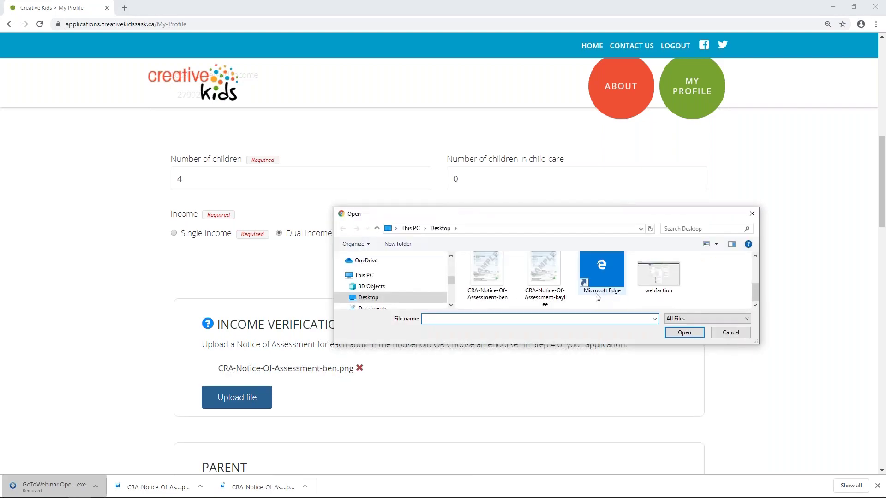
pyautogui.click(545, 277)
pyautogui.click(700, 333)
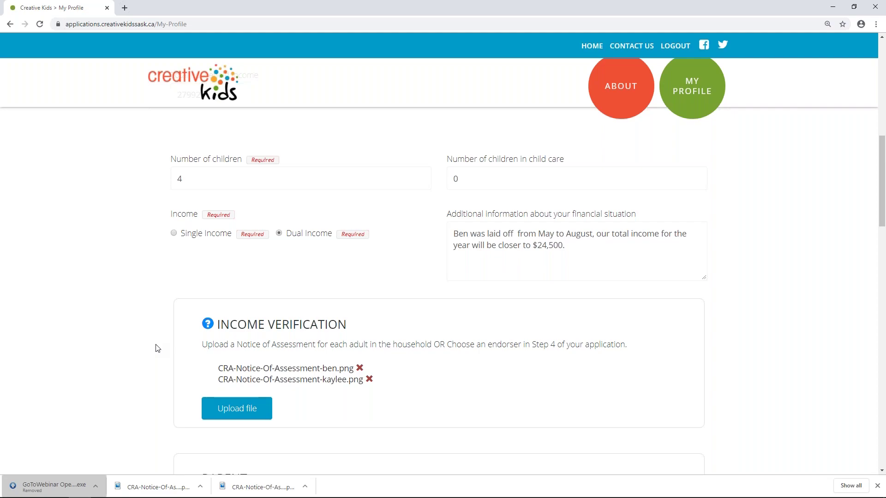
# Add an empty Child 4 section to the family profile
pyautogui.scroll(-6, 157, 349)
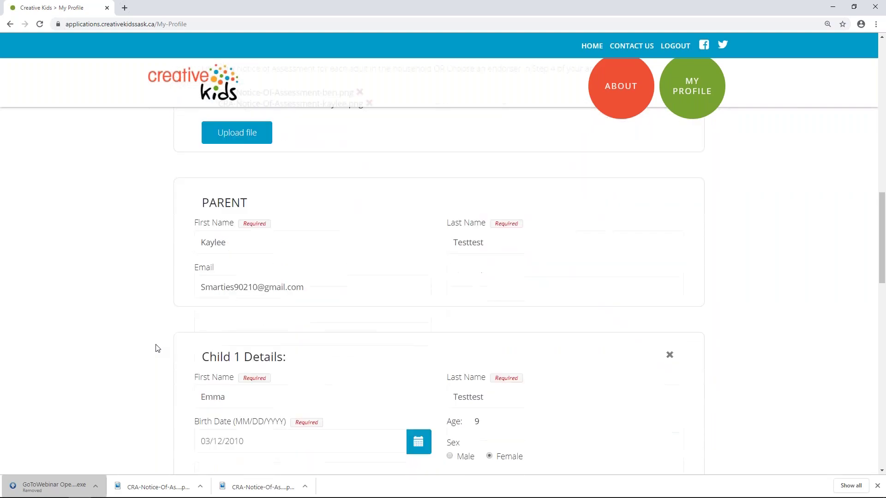
pyautogui.scroll(-3, 157, 348)
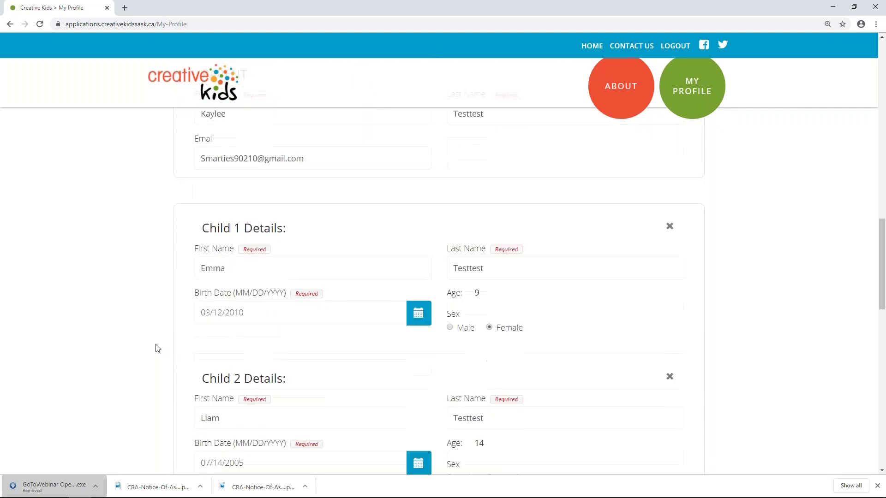
pyautogui.scroll(-2, 157, 348)
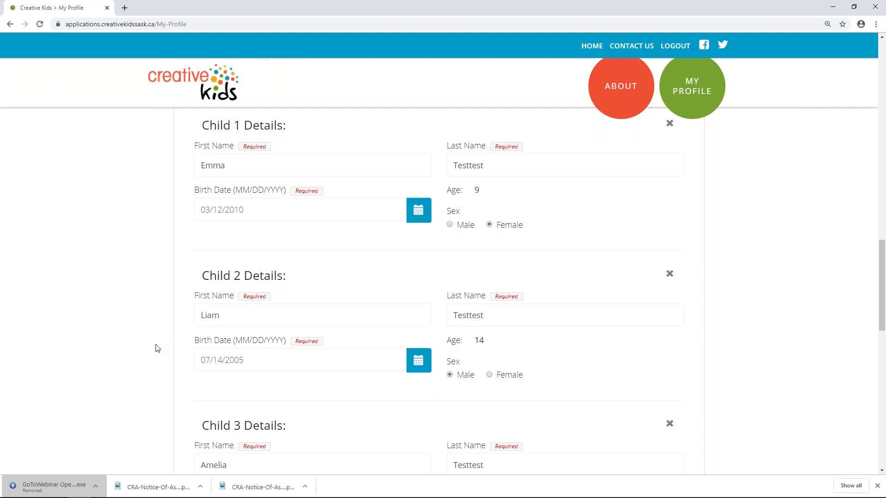
pyautogui.scroll(-3, 157, 348)
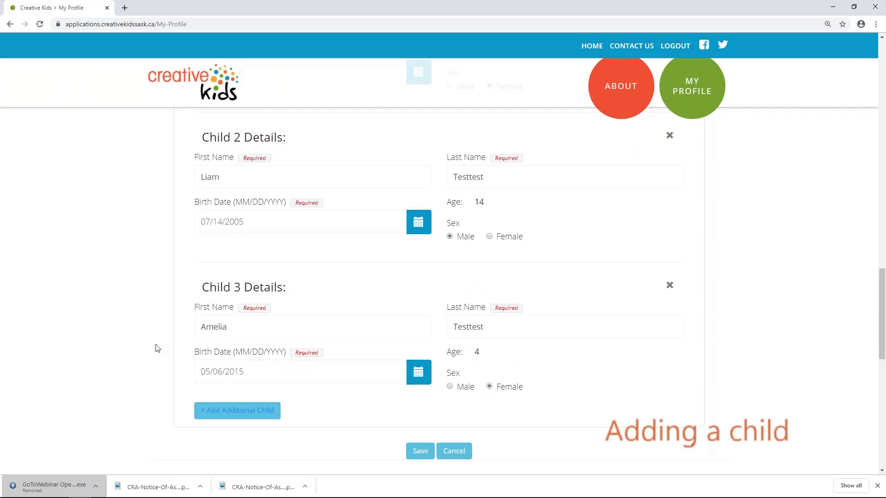
pyautogui.scroll(-1, 156, 347)
pyautogui.click(235, 365)
pyautogui.scroll(-1, 294, 426)
# Enter Child 4 as Madison, female, save the profile, and start a new application
pyautogui.click(244, 393)
pyautogui.write('Madison')
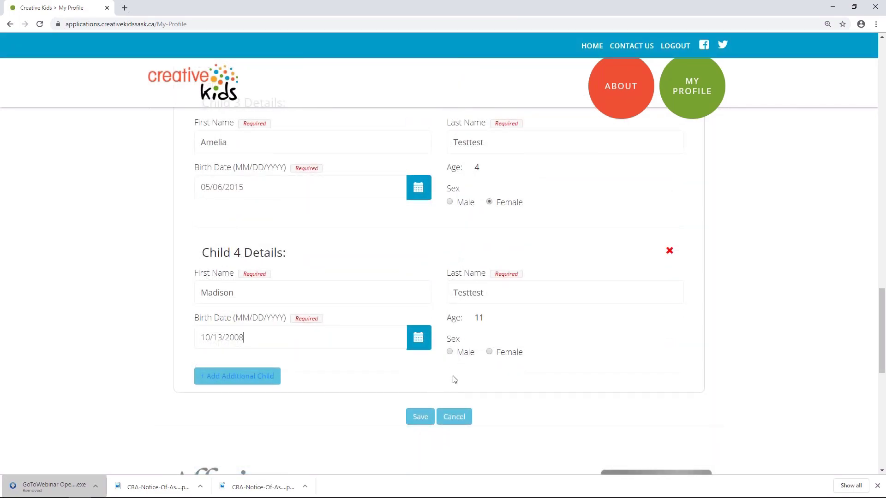
pyautogui.click(489, 352)
pyautogui.click(417, 419)
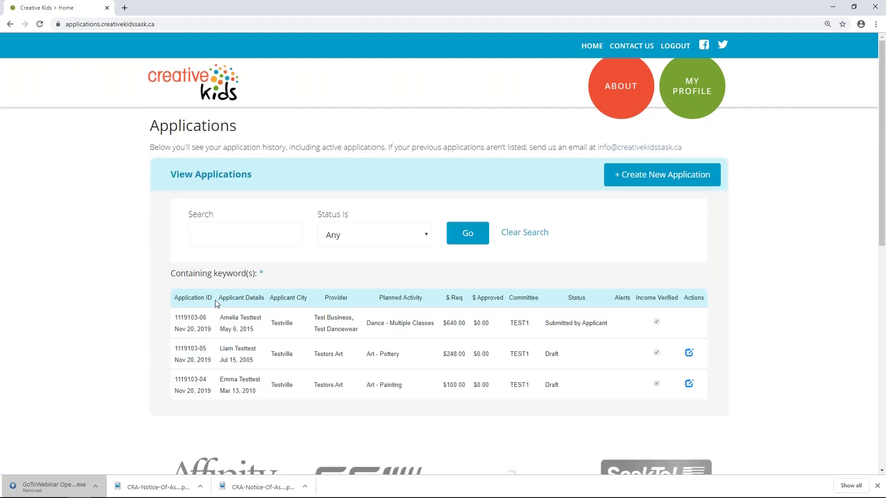
pyautogui.click(648, 180)
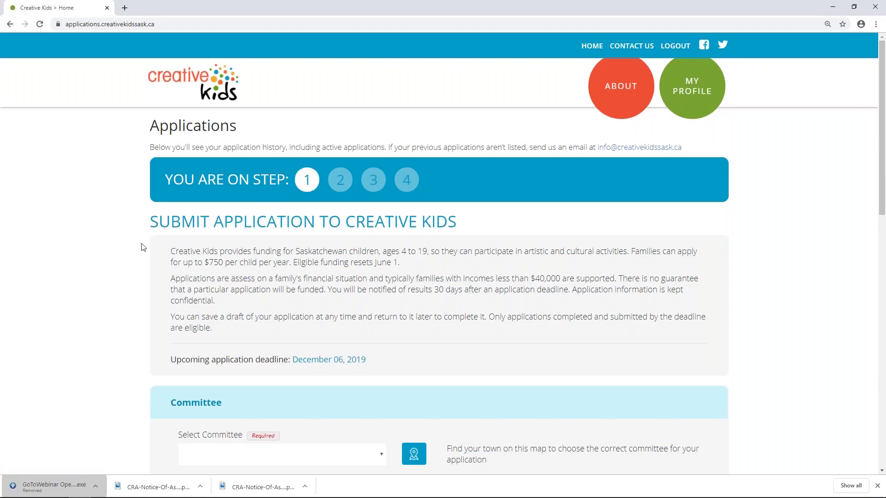
# Select TEST1 as the application's committee
pyautogui.scroll(-2, 156, 281)
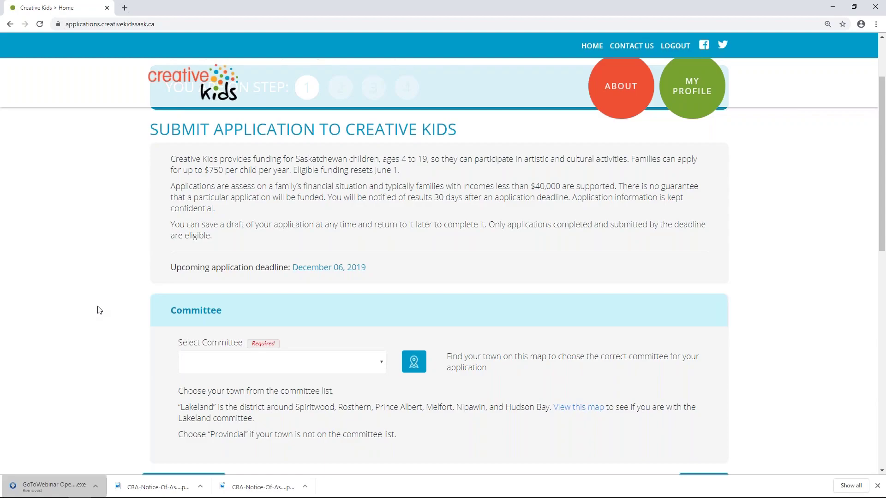
pyautogui.scroll(-1, 98, 310)
pyautogui.click(381, 319)
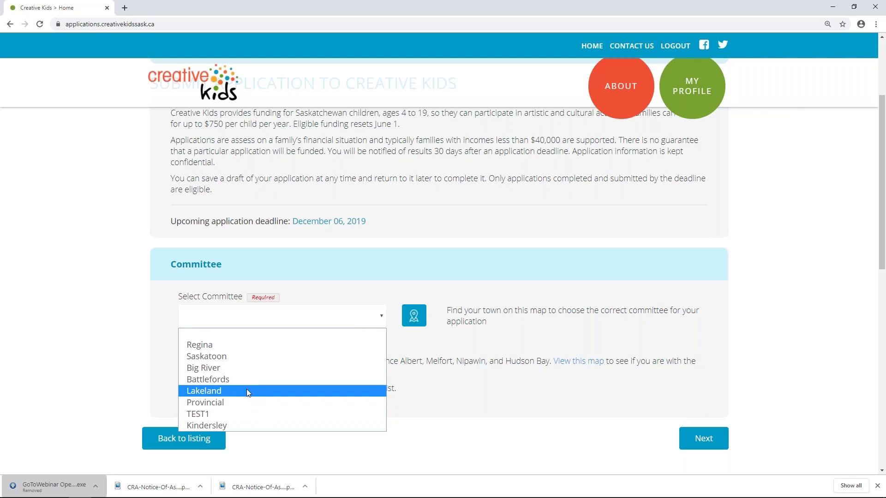
pyautogui.click(492, 391)
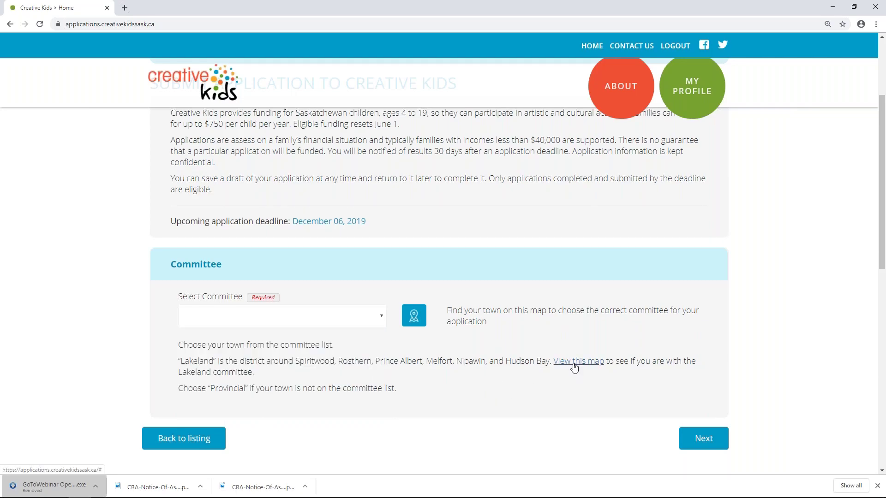
pyautogui.click(381, 316)
pyautogui.click(217, 415)
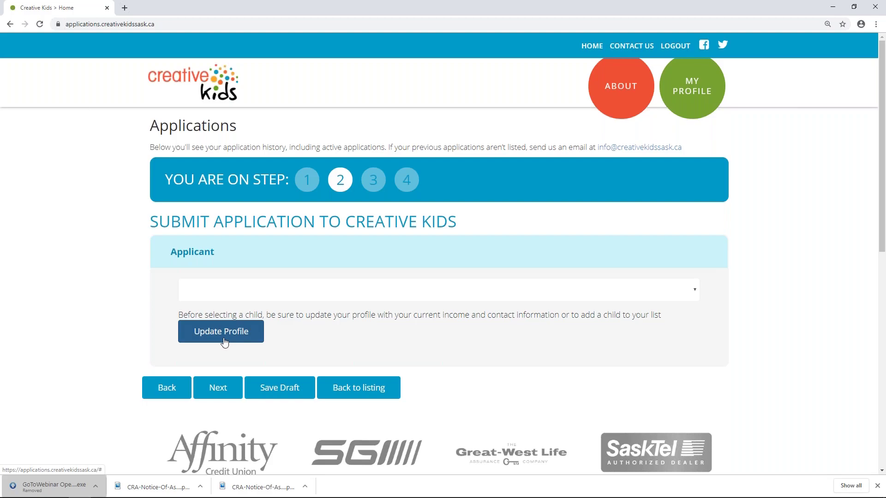
# Choose the child as the applicant and advance to step 3, Activity Information
pyautogui.click(243, 294)
pyautogui.click(159, 336)
pyautogui.click(251, 291)
pyautogui.click(250, 352)
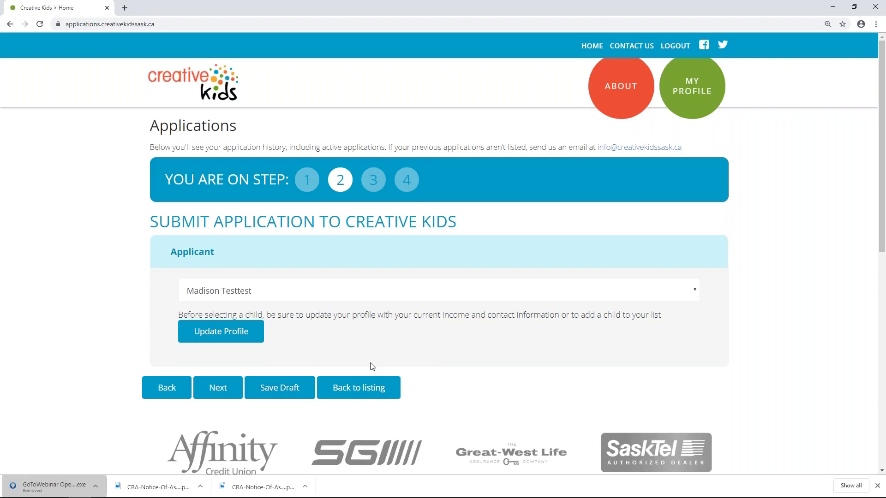
pyautogui.click(219, 392)
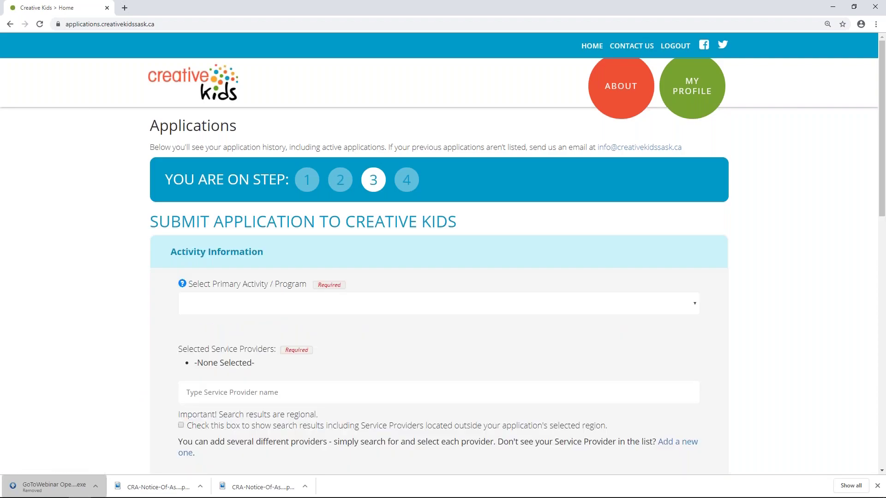
# Choose Dance - Multiple Classes as the primary activity/program
pyautogui.scroll(-1, 168, 276)
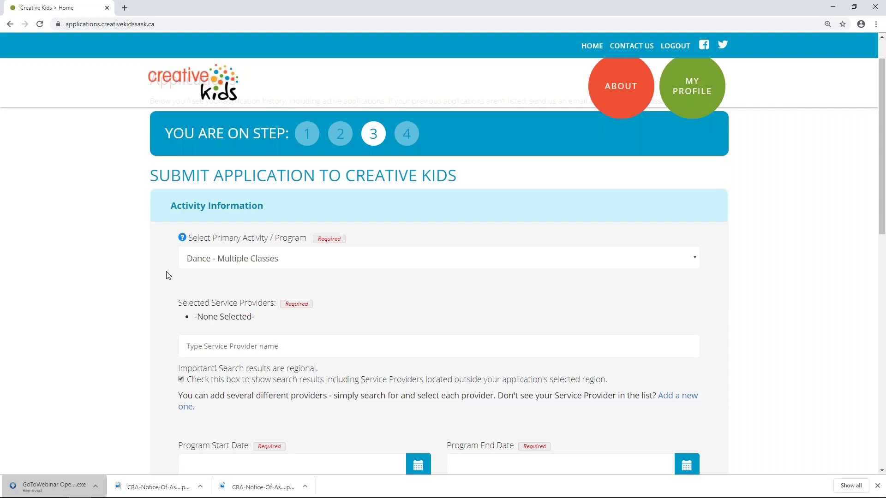
pyautogui.click(207, 265)
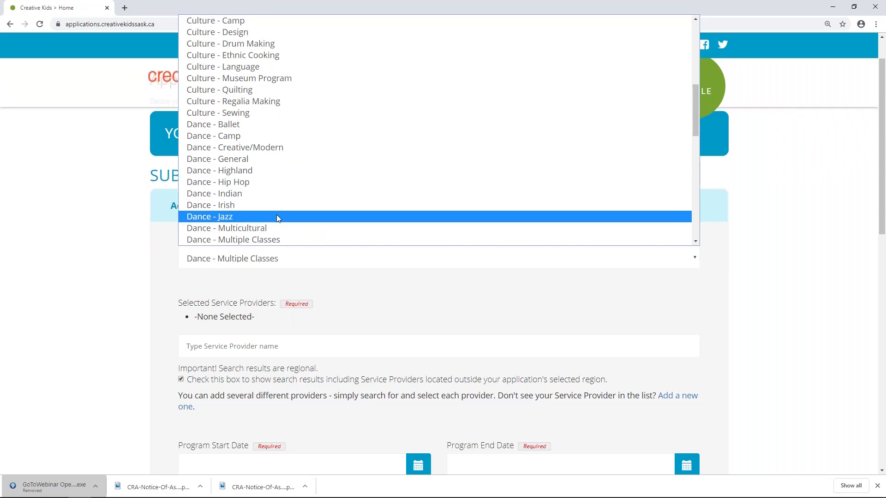
pyautogui.click(287, 239)
pyautogui.scroll(-2, 167, 272)
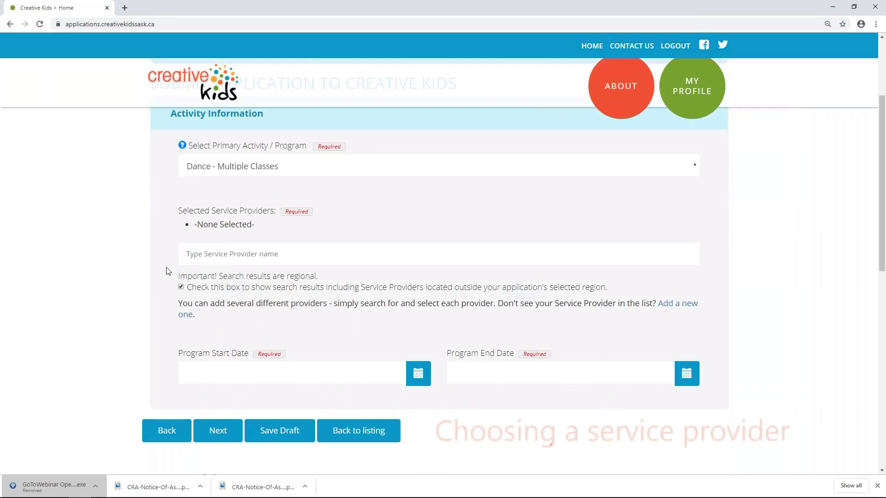
# Search 'tes' including outside-region providers and add Test Business as a service provider
pyautogui.click(188, 253)
pyautogui.write('tes')
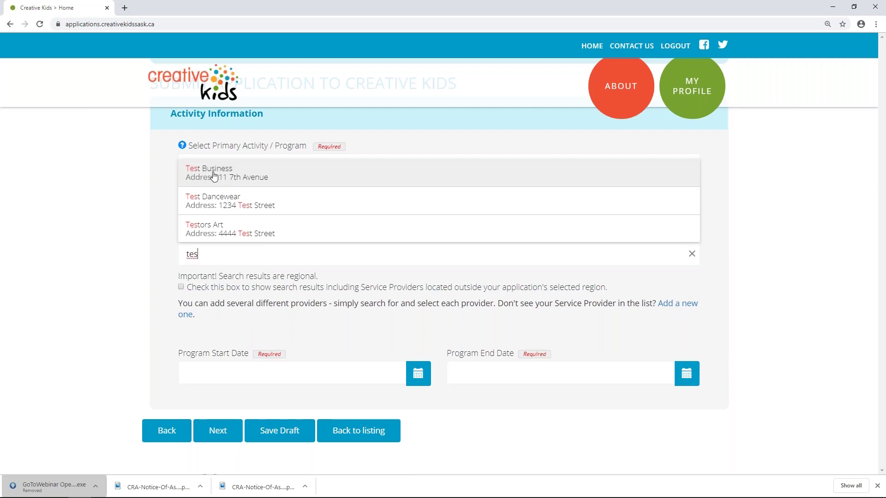
pyautogui.click(168, 232)
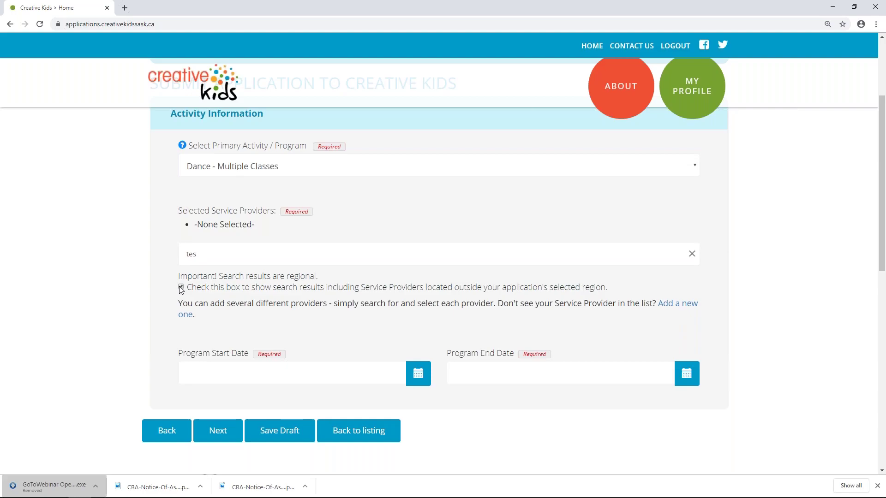
pyautogui.click(199, 257)
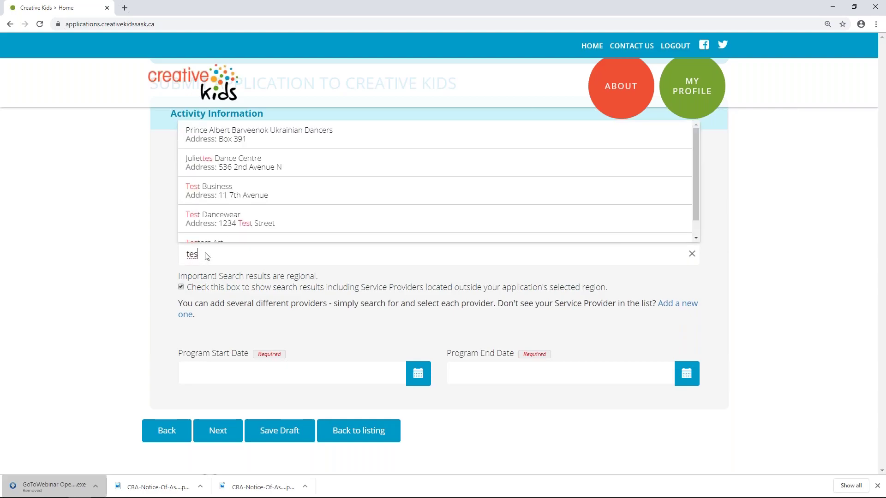
pyautogui.press('BackSpace')
pyautogui.press('BackSpace')
pyautogui.press('BackSpace')
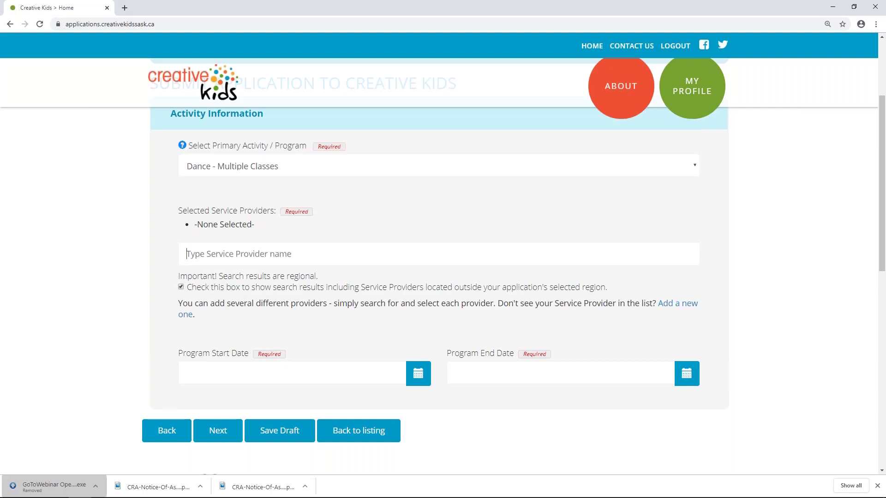
pyautogui.write('tes')
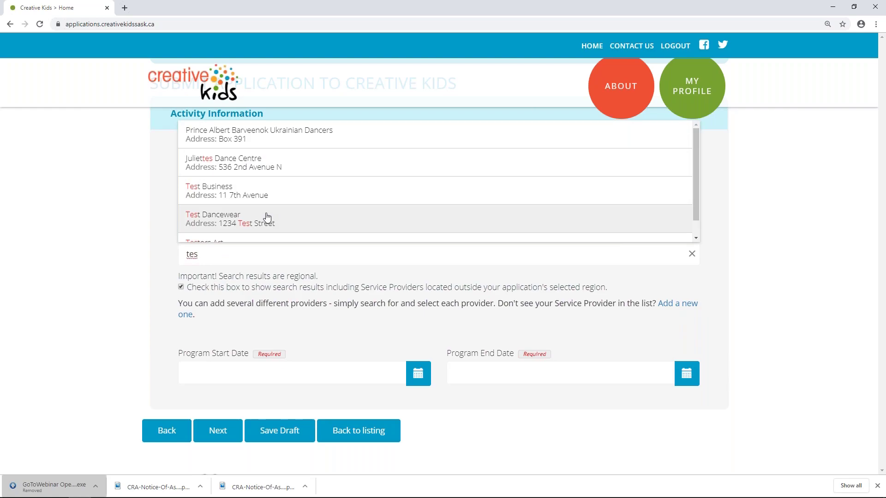
pyautogui.click(181, 287)
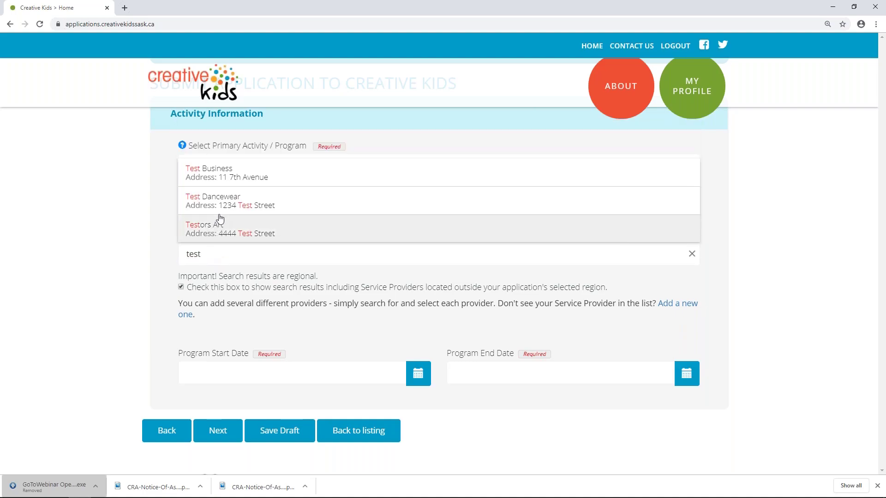
pyautogui.click(228, 178)
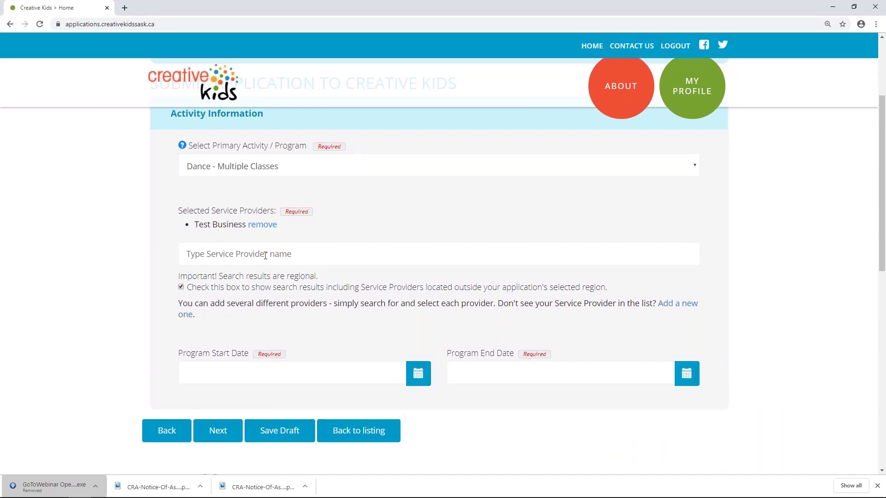
pyautogui.click(266, 255)
# Add Test Dancewear, set program dates 01/14/2020–05/22/2020, and continue to Funding Request
pyautogui.write('test')
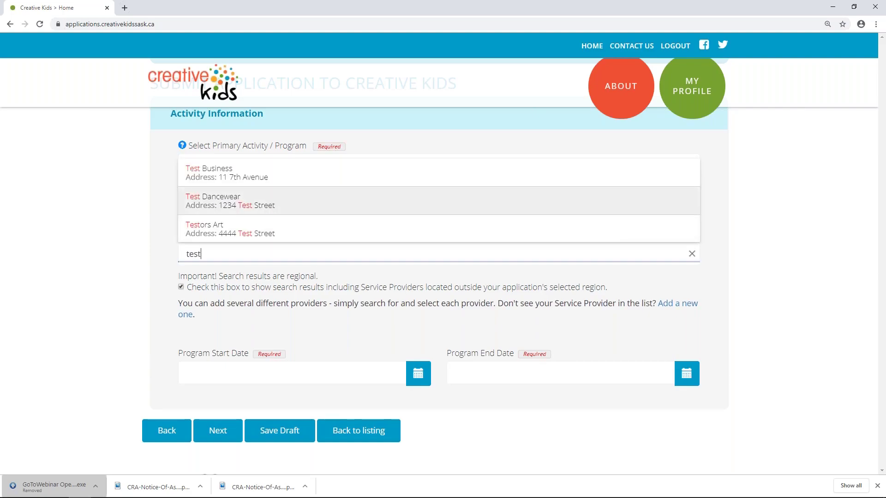
pyautogui.press('Return')
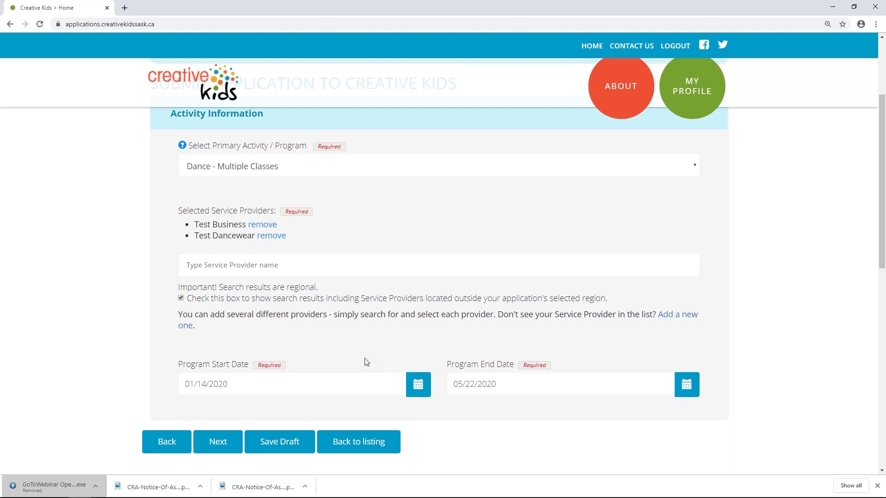
pyautogui.click(223, 444)
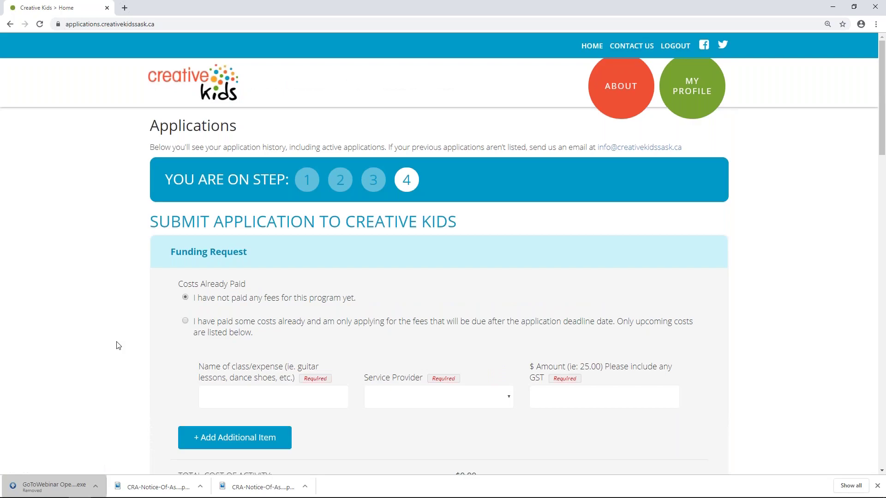
# Add a 'hip hop and jazz dance' expense from Test Business for $500
pyautogui.scroll(-2, 119, 345)
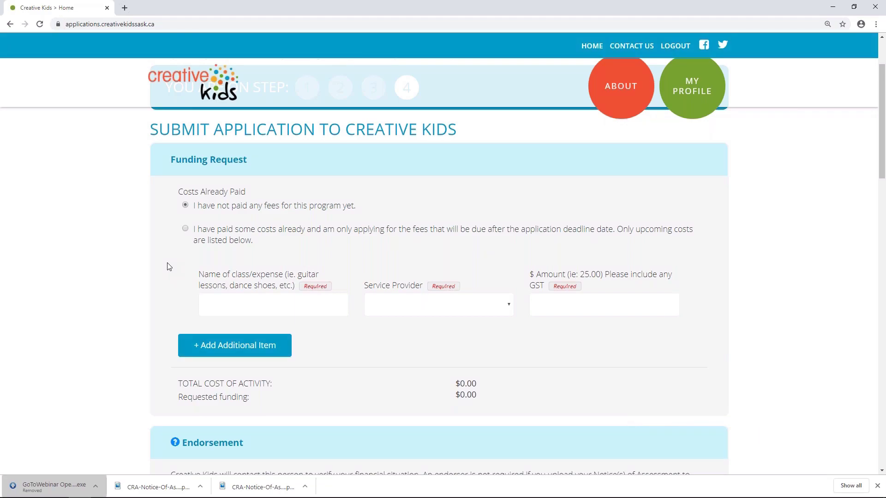
pyautogui.click(237, 306)
pyautogui.write('hip hop and jazz dance')
pyautogui.click(392, 312)
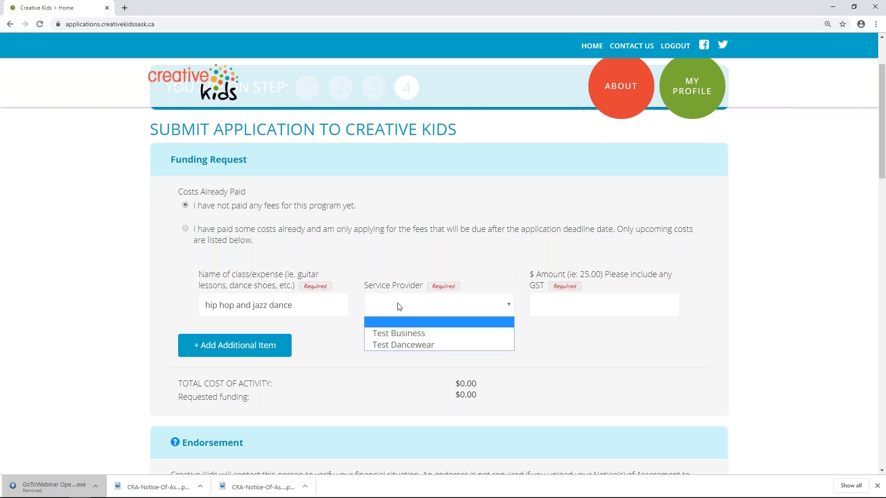
pyautogui.click(397, 333)
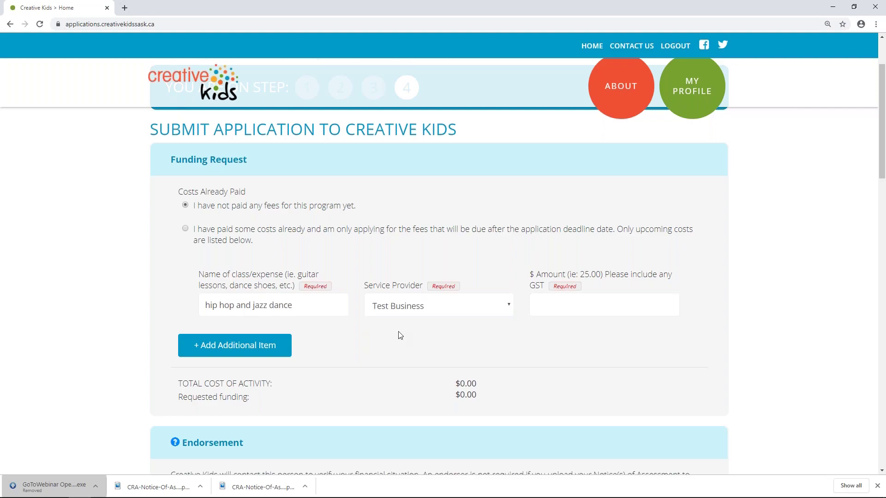
pyautogui.click(602, 317)
pyautogui.write('500')
# Add a second expense row for costumes from Test Business at $80
pyautogui.click(275, 347)
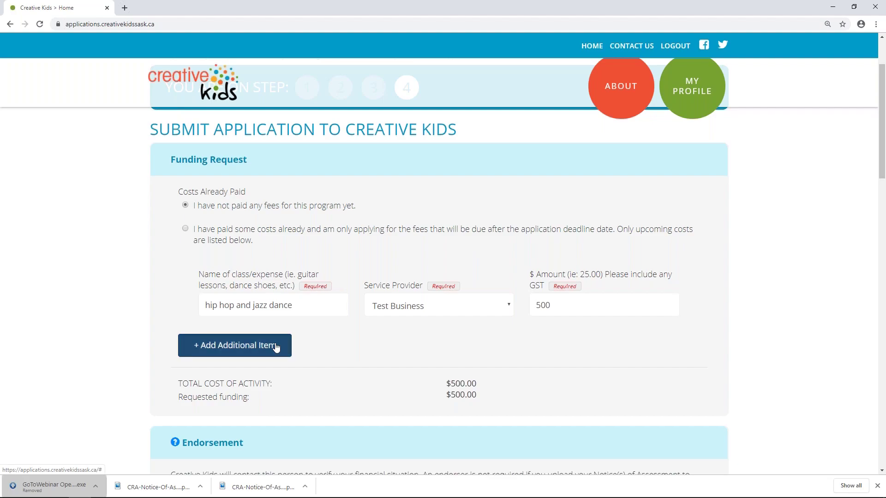
pyautogui.click(271, 380)
pyautogui.write('c')
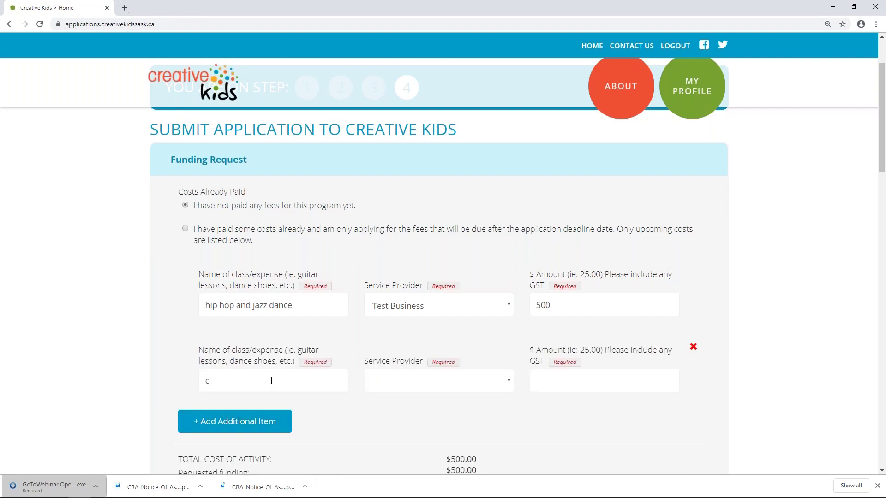
pyautogui.write('ostumes')
pyautogui.click(427, 379)
pyautogui.click(414, 407)
pyautogui.click(553, 383)
pyautogui.write('80')
# Add a third expense row for dance shoes from Test Dancewear at $60, then select that amount to correct it
pyautogui.scroll(-1, 381, 418)
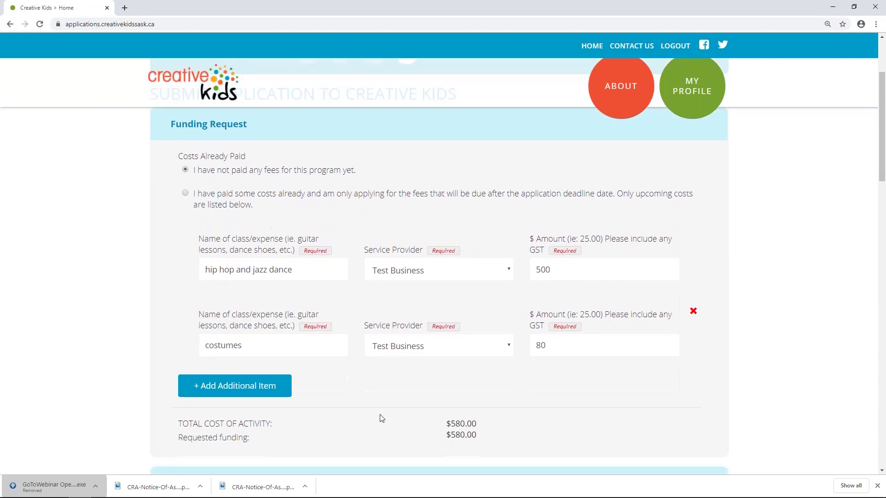
pyautogui.click(266, 376)
pyautogui.write('dance shoes')
pyautogui.click(404, 419)
pyautogui.click(415, 450)
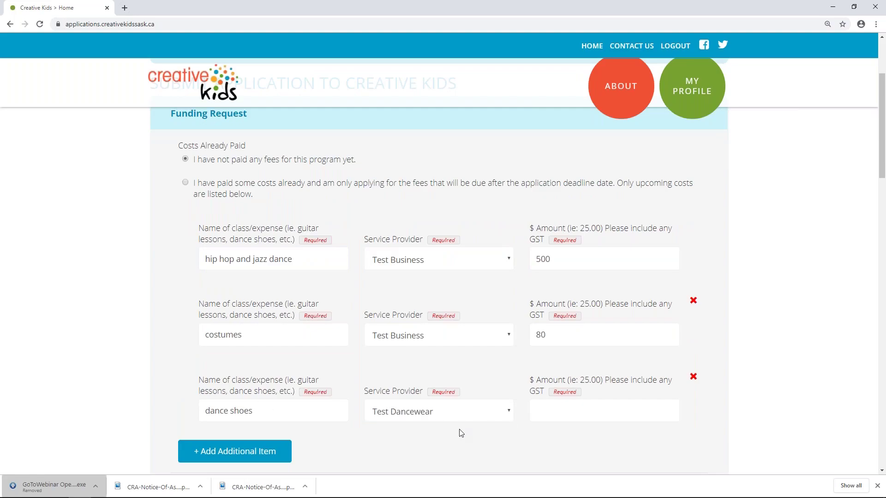
pyautogui.click(552, 415)
pyautogui.write('60')
pyautogui.scroll(-3, 533, 442)
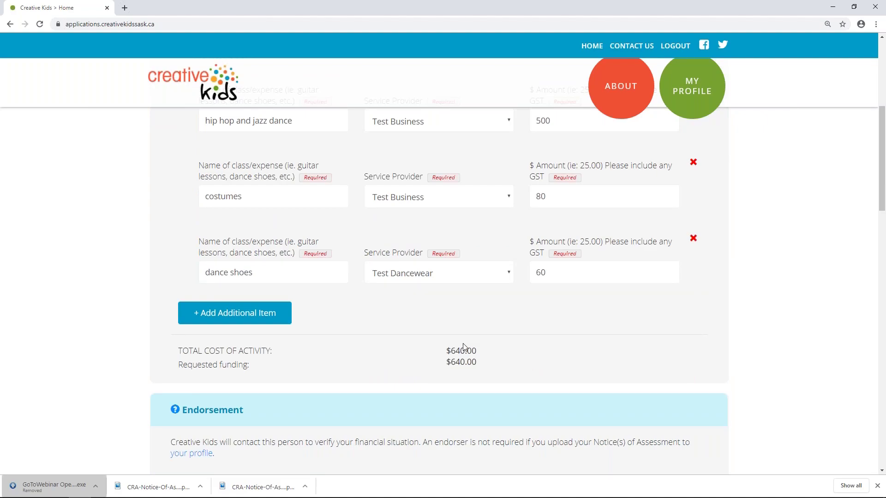
pyautogui.doubleClick(547, 272)
pyautogui.write('200')
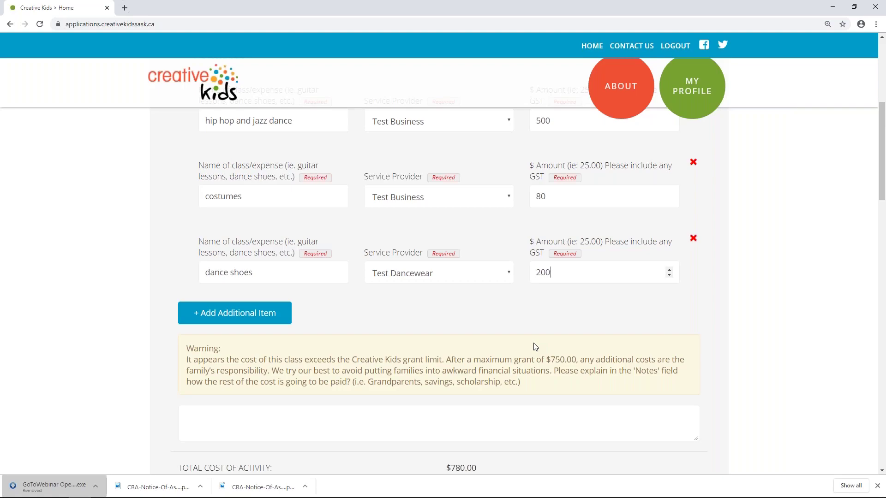
pyautogui.click(382, 421)
pyautogui.click(549, 272)
pyautogui.doubleClick(549, 272)
pyautogui.write('60')
pyautogui.scroll(2, 526, 318)
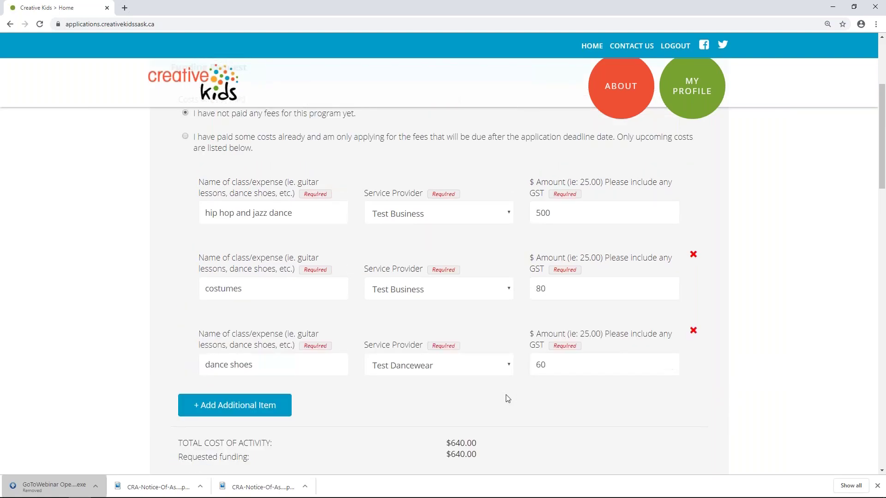
pyautogui.scroll(-1, 507, 398)
pyautogui.click(420, 323)
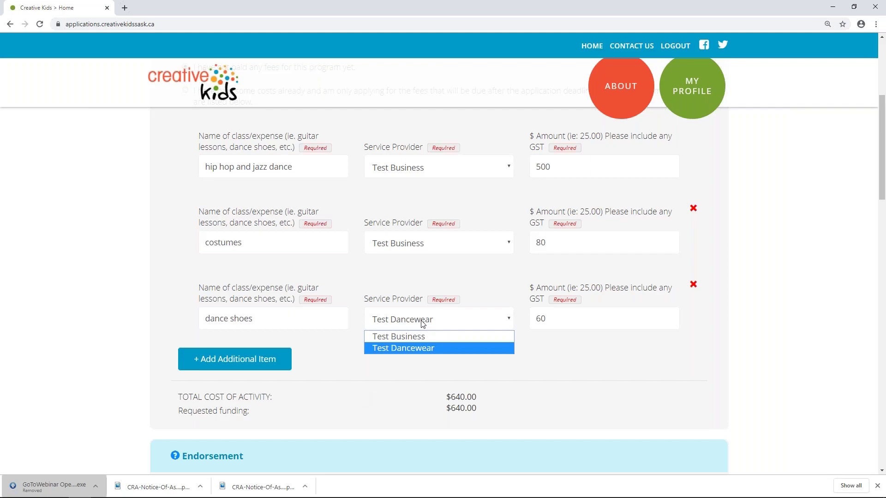
pyautogui.click(341, 354)
pyautogui.scroll(4, 341, 354)
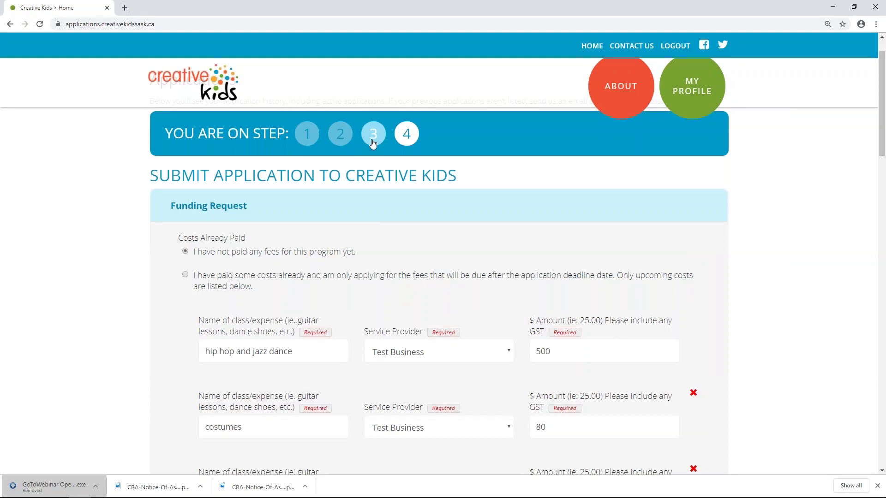
pyautogui.click(373, 141)
pyautogui.scroll(-1, 417, 356)
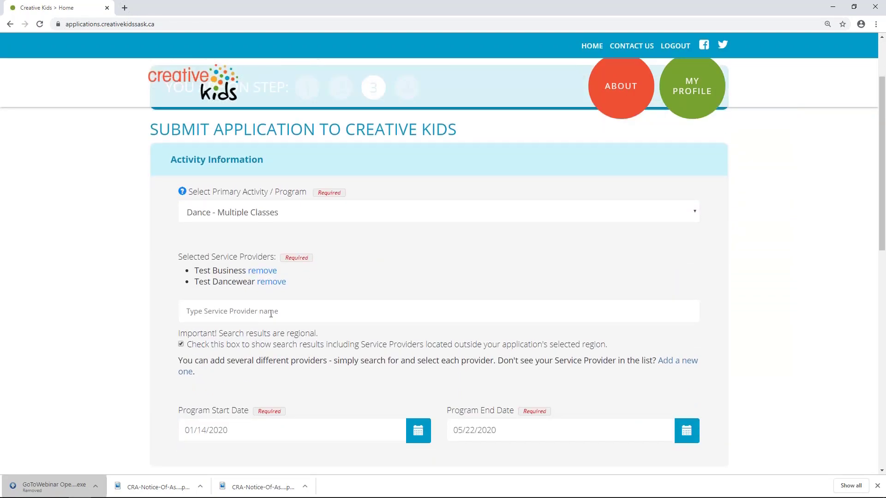
pyautogui.click(271, 314)
pyautogui.scroll(2, 332, 289)
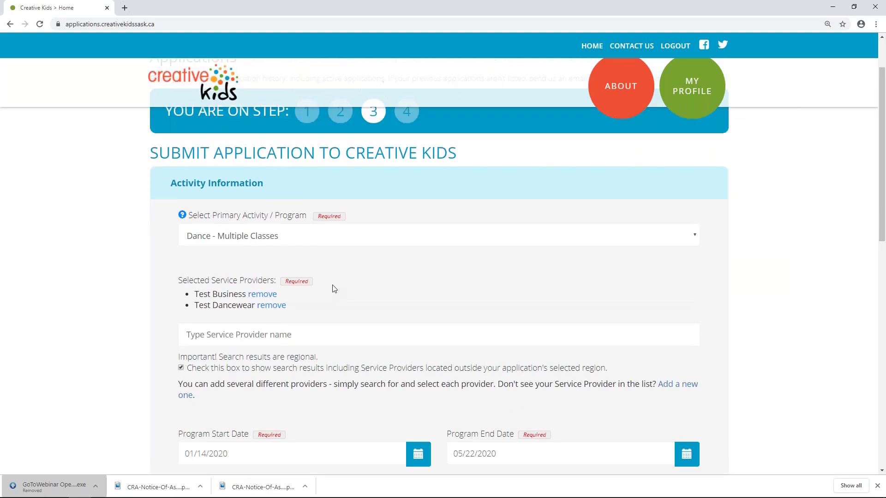
pyautogui.click(410, 187)
pyautogui.click(479, 402)
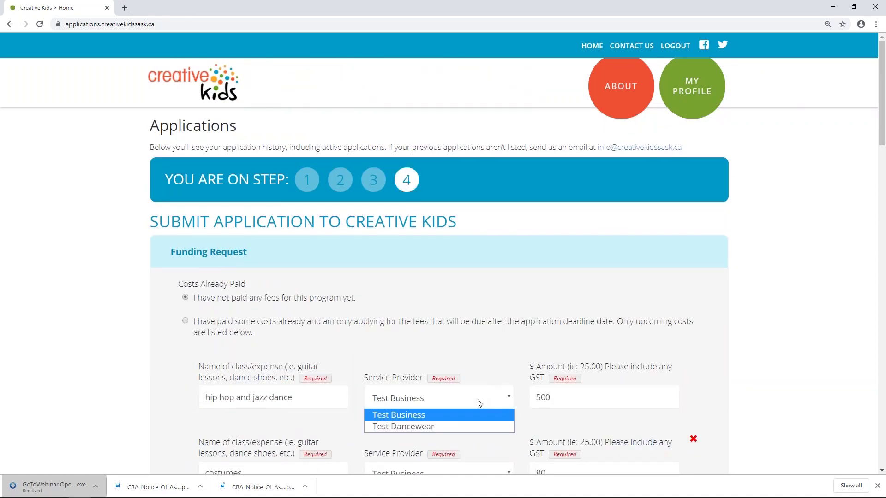
pyautogui.click(486, 365)
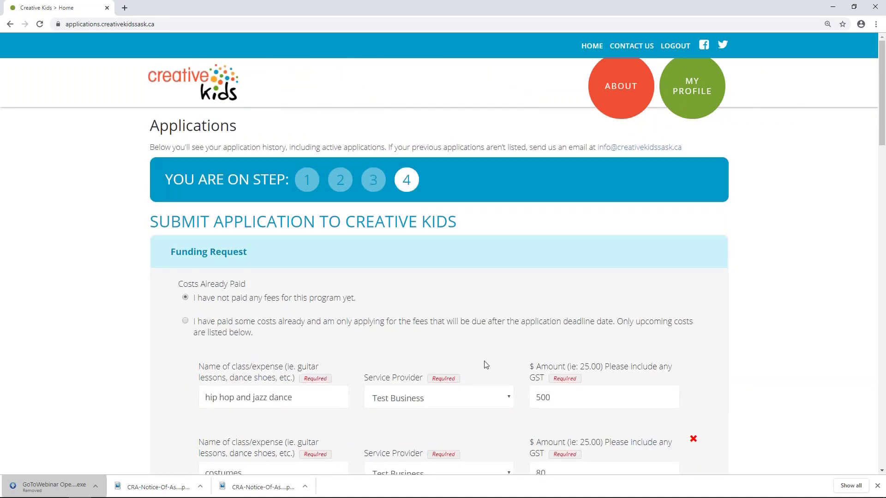
pyautogui.scroll(-6, 485, 365)
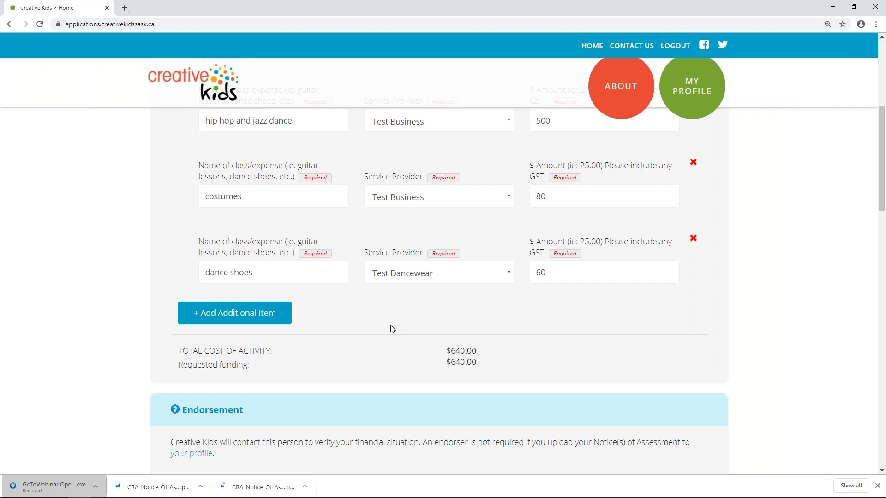
pyautogui.scroll(-2, 392, 328)
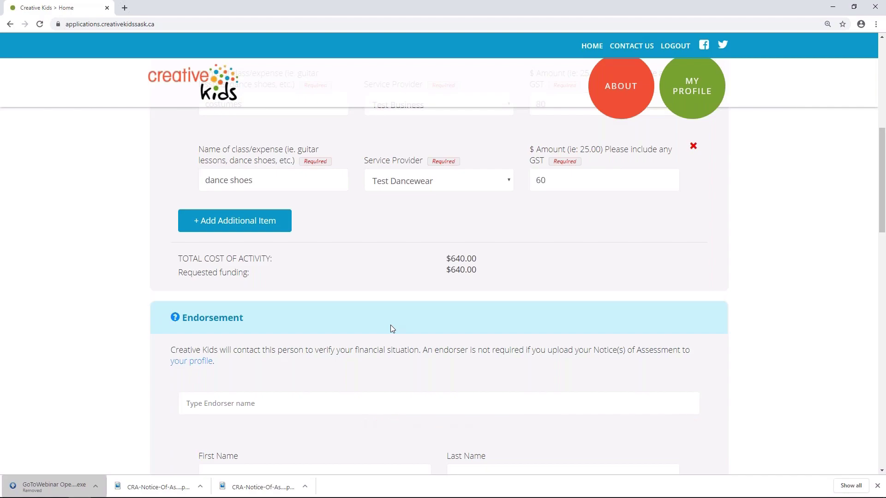
# Search for an existing endorser by name, then clear the search when nothing matches
pyautogui.scroll(-3, 391, 326)
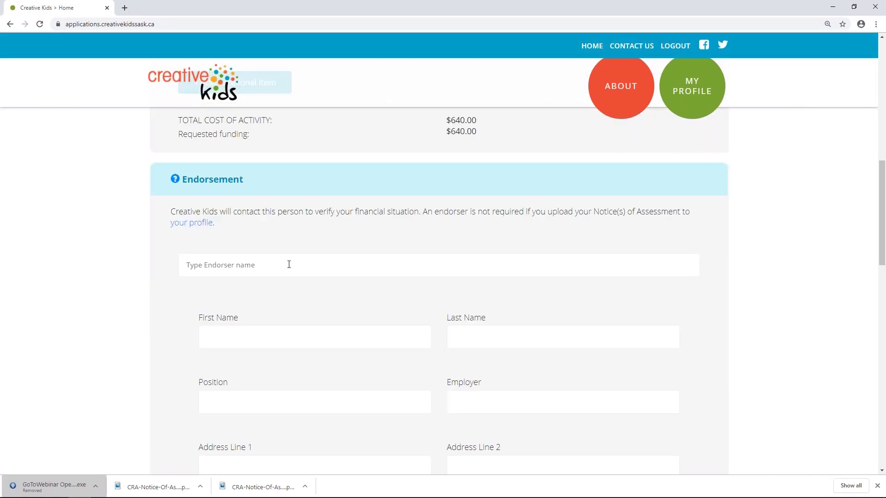
pyautogui.click(288, 264)
pyautogui.write('zoey')
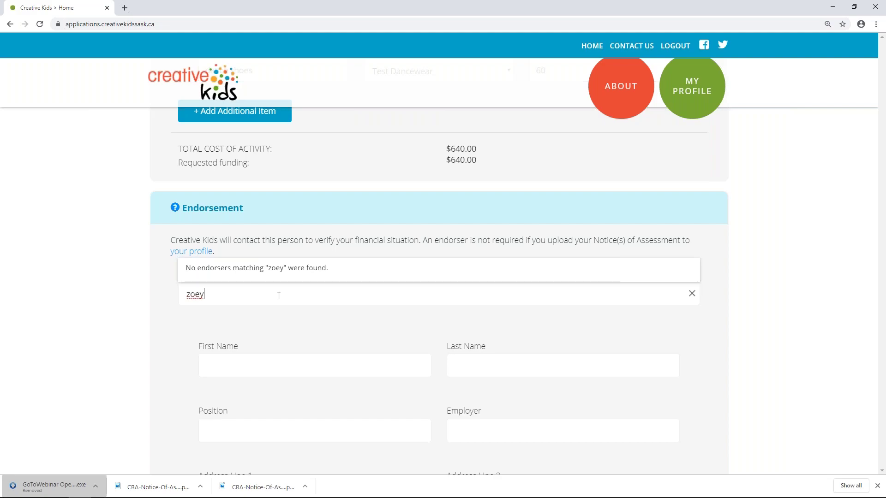
pyautogui.press('BackSpace')
pyautogui.press('BackSpace')
pyautogui.press('BackSpace')
pyautogui.press('BackSpace')
pyautogui.write('pretn')
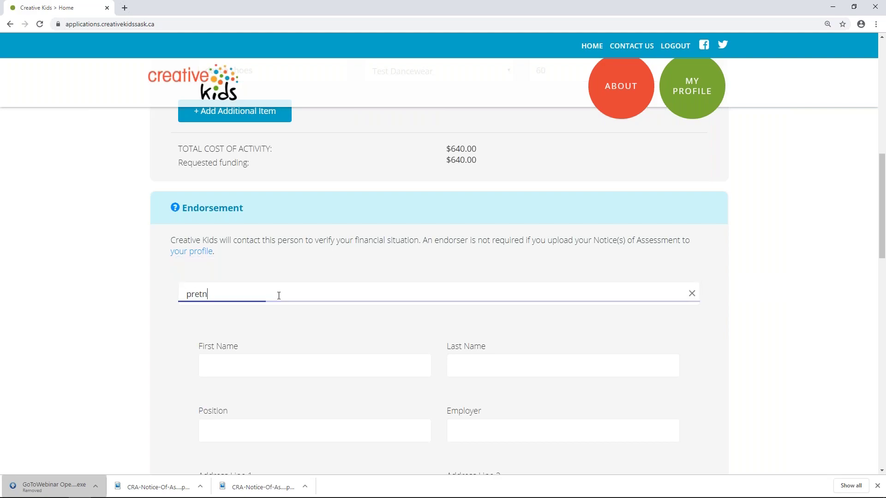
pyautogui.write('e')
pyautogui.press('BackSpace')
pyautogui.press('BackSpace')
pyautogui.press('BackSpace')
pyautogui.press('BackSpace')
pyautogui.press('BackSpace')
pyautogui.press('BackSpace')
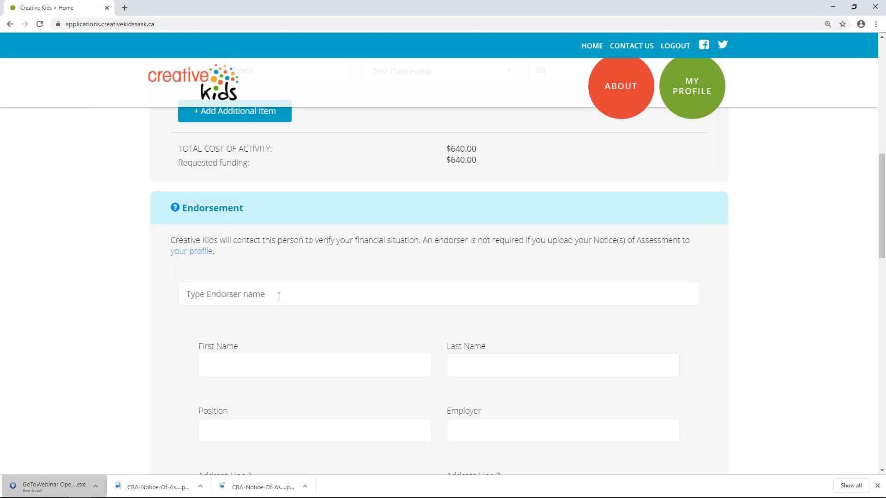
# Enter the endorser's first and last name manually
pyautogui.scroll(-2, 270, 294)
pyautogui.click(267, 272)
pyautogui.write('Zoe')
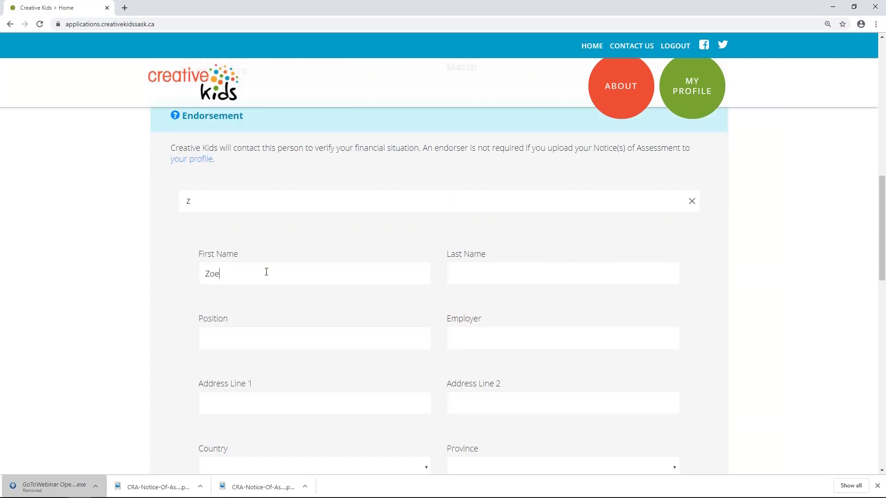
pyautogui.write('y')
pyautogui.press('Tab')
pyautogui.write('Pretend')
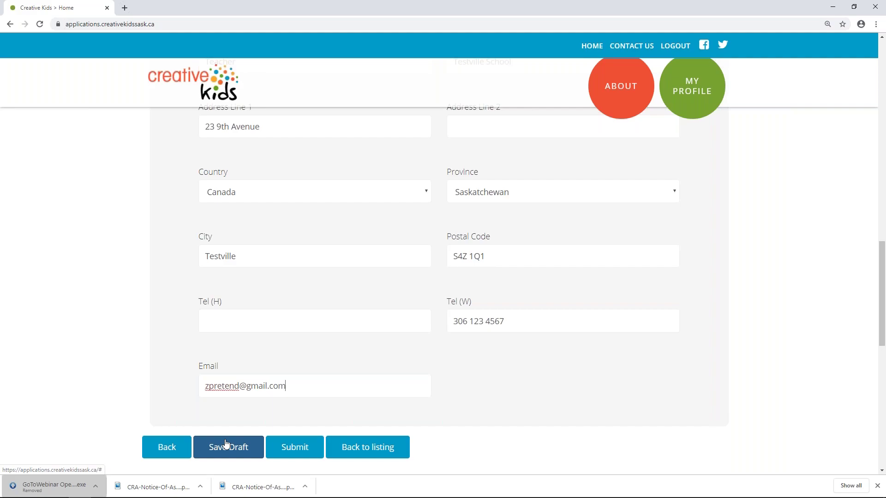
# Submit the application, return to the applications listing, and advance to the next slide
pyautogui.click(291, 451)
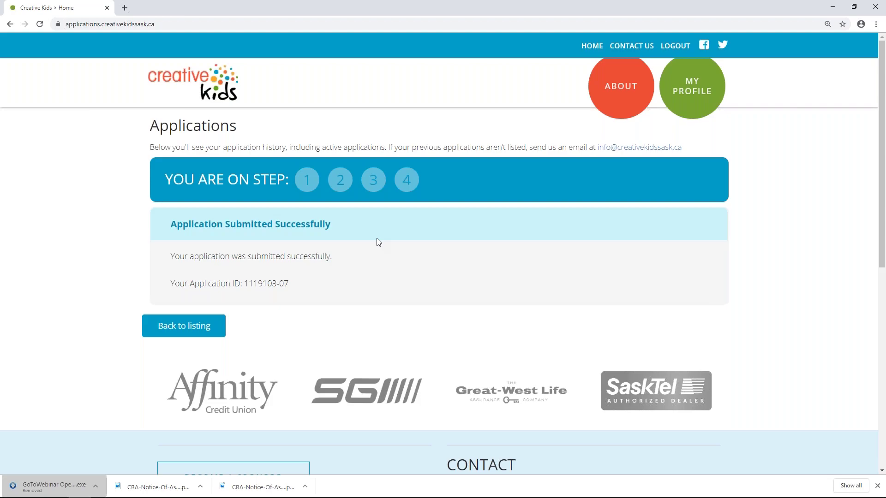
pyautogui.click(186, 328)
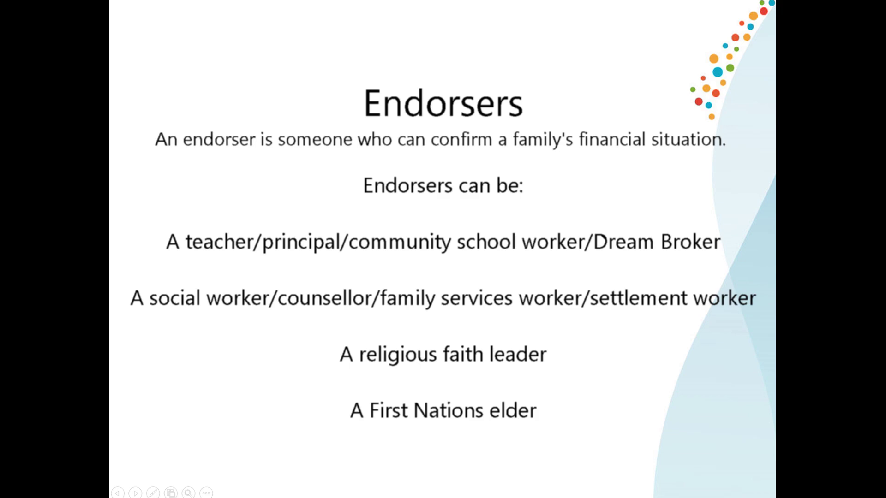
pyautogui.press('Right')
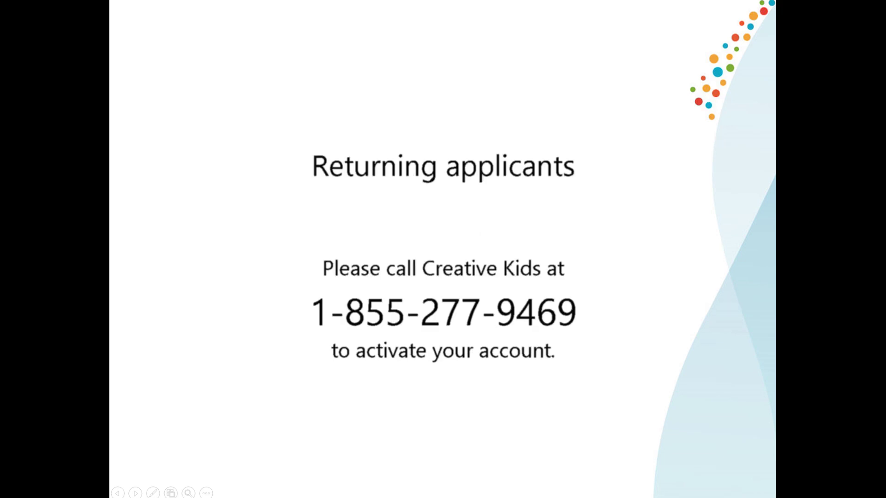